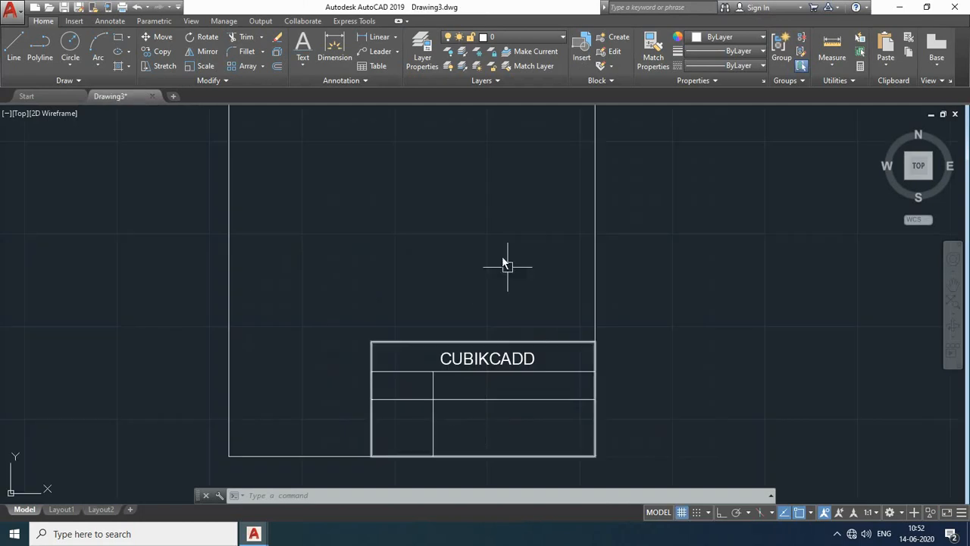
Step: Copy the CUBIKCADD title text into the two empty left-hand cells of the title block
{"action": "scroll", "coordinate": [490, 256], "scroll_direction": "up", "scroll_amount": 2}
{"action": "scroll", "coordinate": [486, 255], "scroll_direction": "down", "scroll_amount": 4}
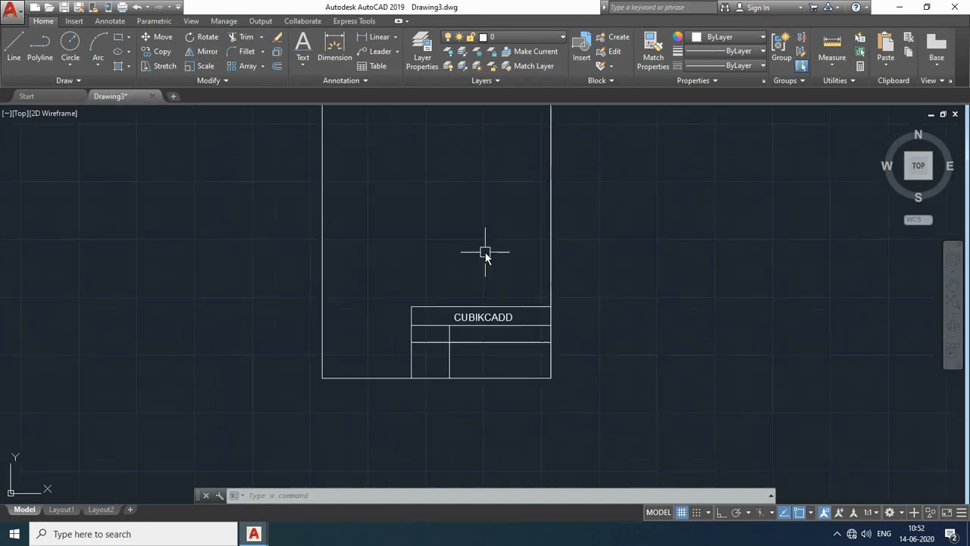
{"action": "mouse_move", "coordinate": [485, 255]}
{"action": "middle_mouse_down"}
{"action": "mouse_move", "coordinate": [495, 338]}
{"action": "mouse_move", "coordinate": [498, 327]}
{"action": "middle_mouse_up"}
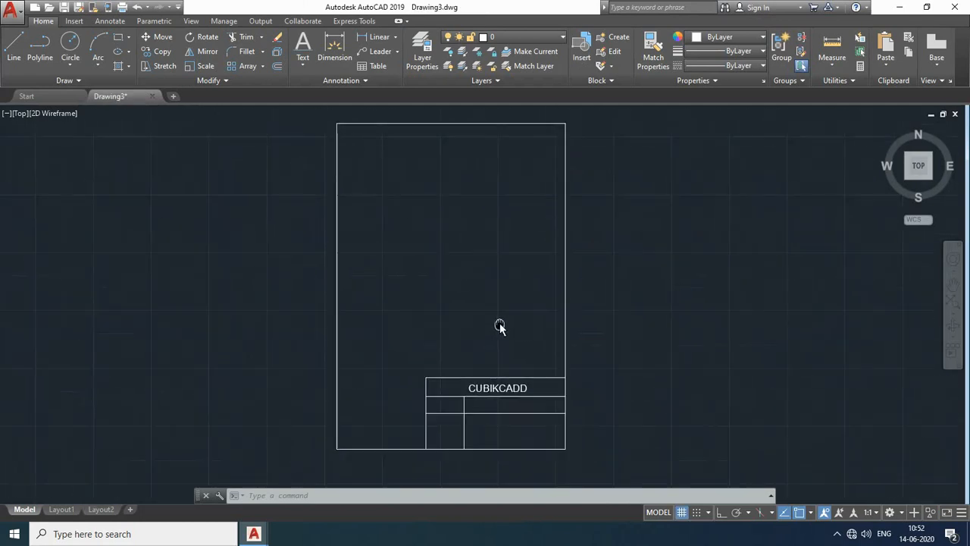
{"action": "left_click", "coordinate": [479, 389]}
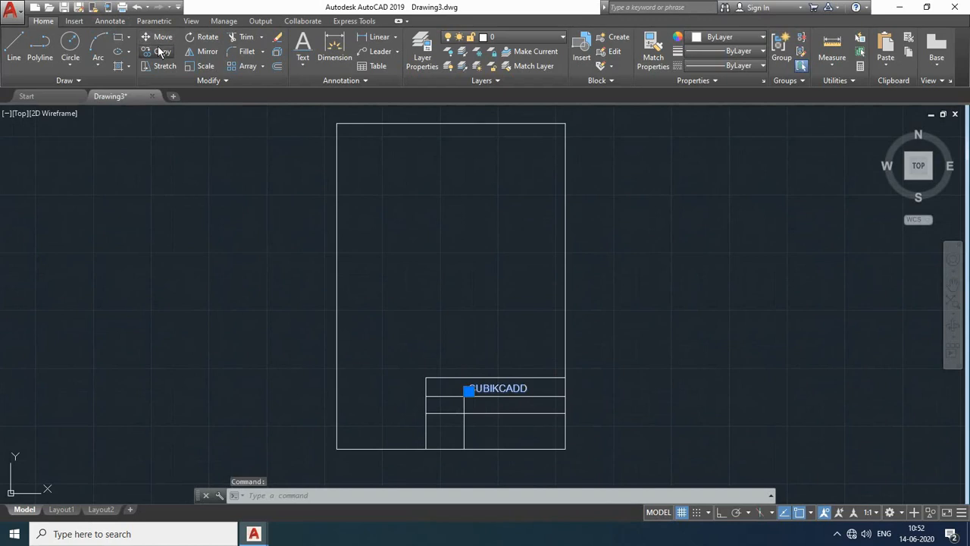
{"action": "left_click", "coordinate": [159, 49]}
{"action": "left_click", "coordinate": [468, 389]}
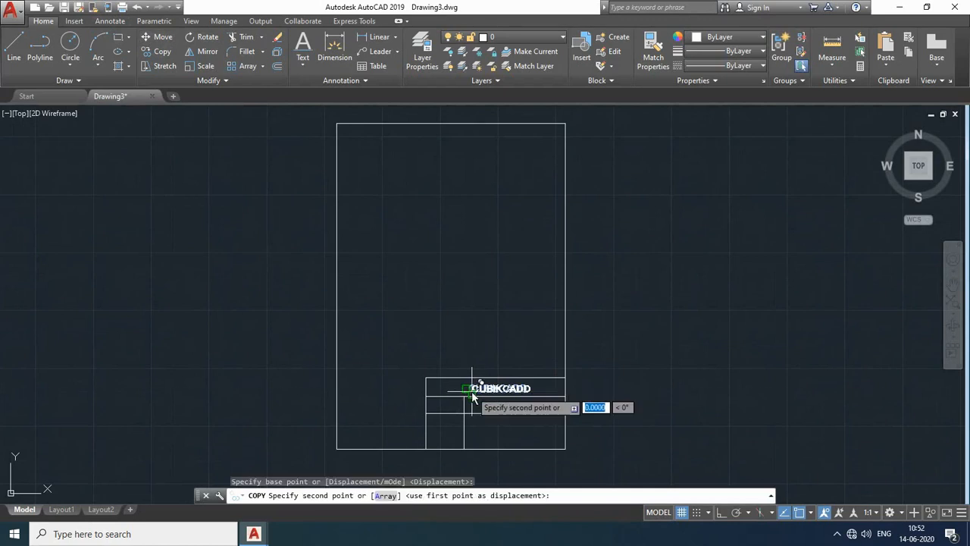
{"action": "left_click", "coordinate": [436, 405]}
{"action": "left_click", "coordinate": [436, 433]}
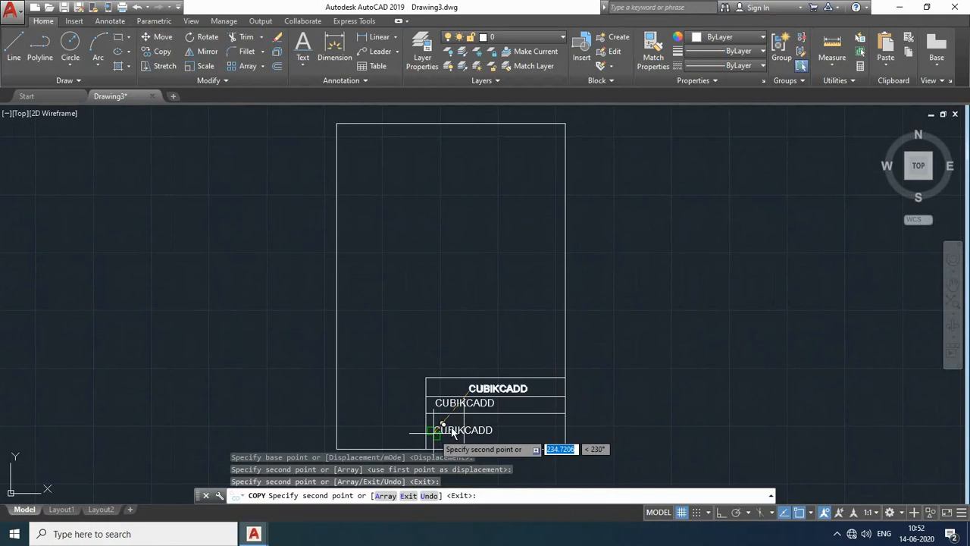
{"action": "key", "text": "Escape"}
Step: Change the copied text in the title block's middle row to DATE
{"action": "double_click", "coordinate": [443, 405]}
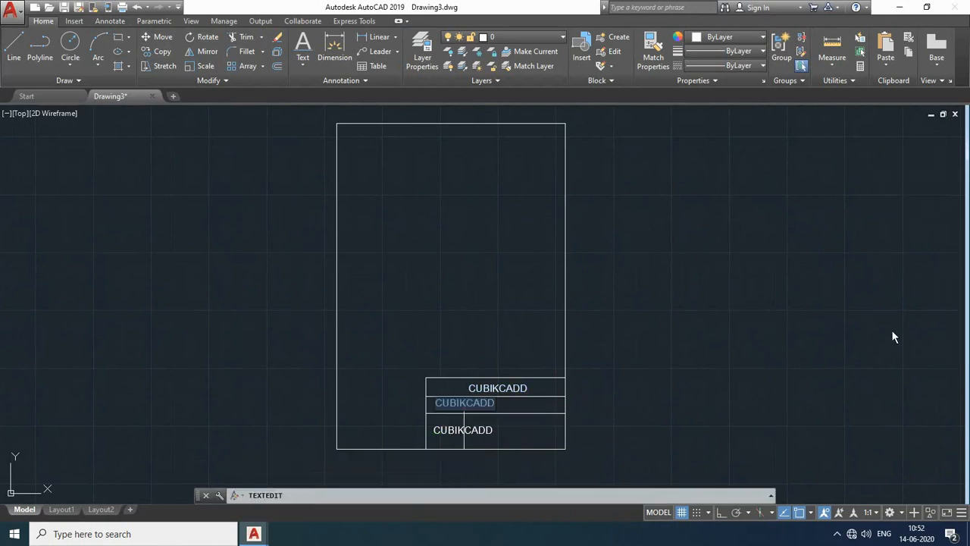
{"action": "type", "text": "DATE"}
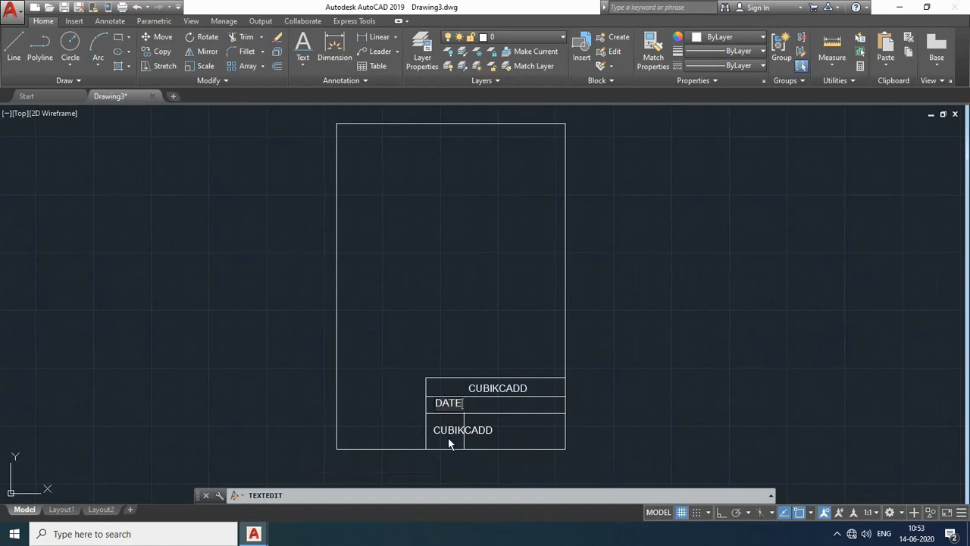
{"action": "key", "text": "Return"}
Step: Change the copied text in the title block's bottom row to PROJECT
{"action": "left_click", "coordinate": [445, 434]}
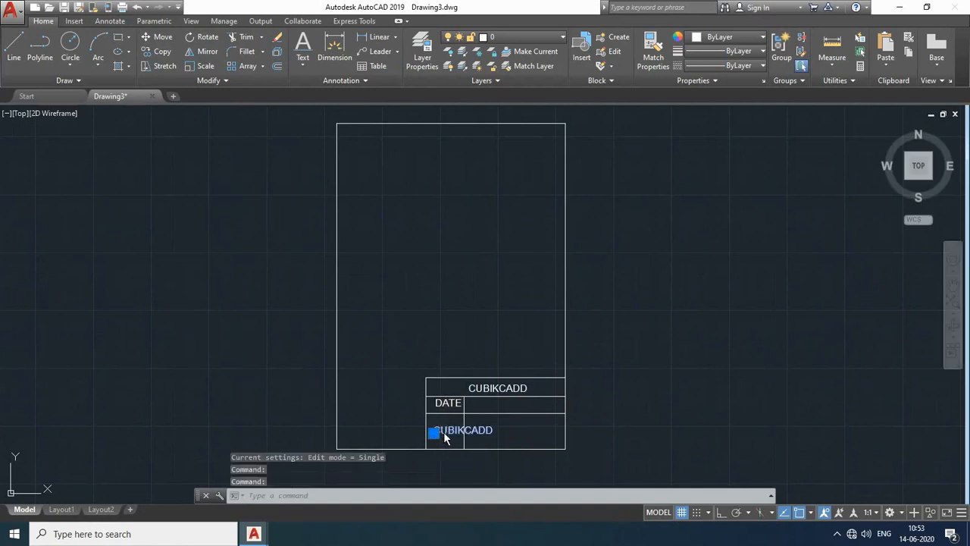
{"action": "double_click", "coordinate": [444, 431]}
{"action": "key", "text": "BackSpace"}
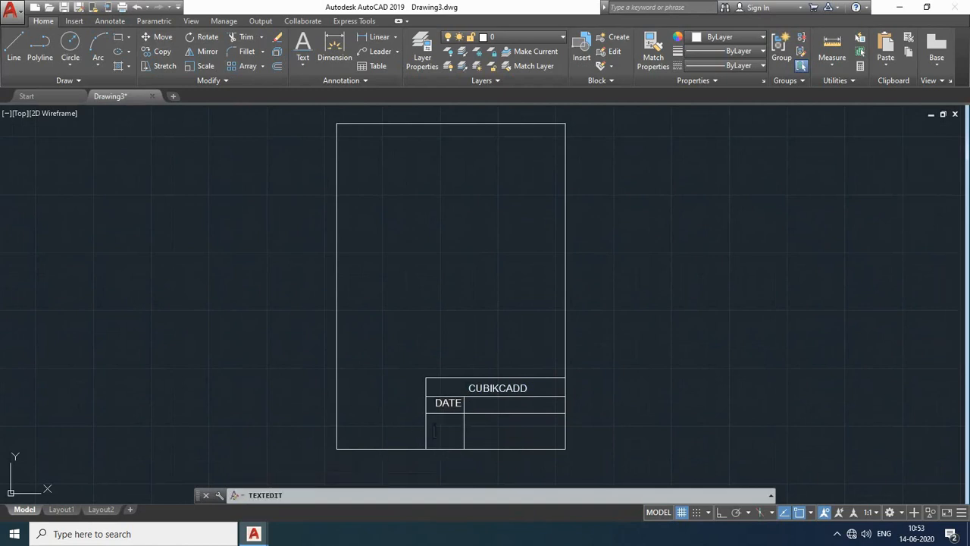
{"action": "type", "text": "PROJEC"}
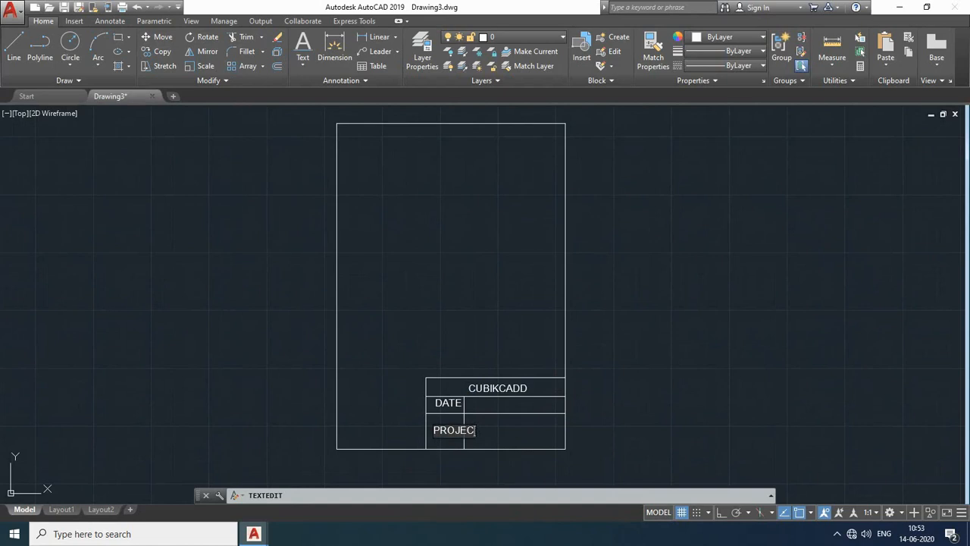
{"action": "type", "text": "T"}
{"action": "left_click", "coordinate": [850, 384]}
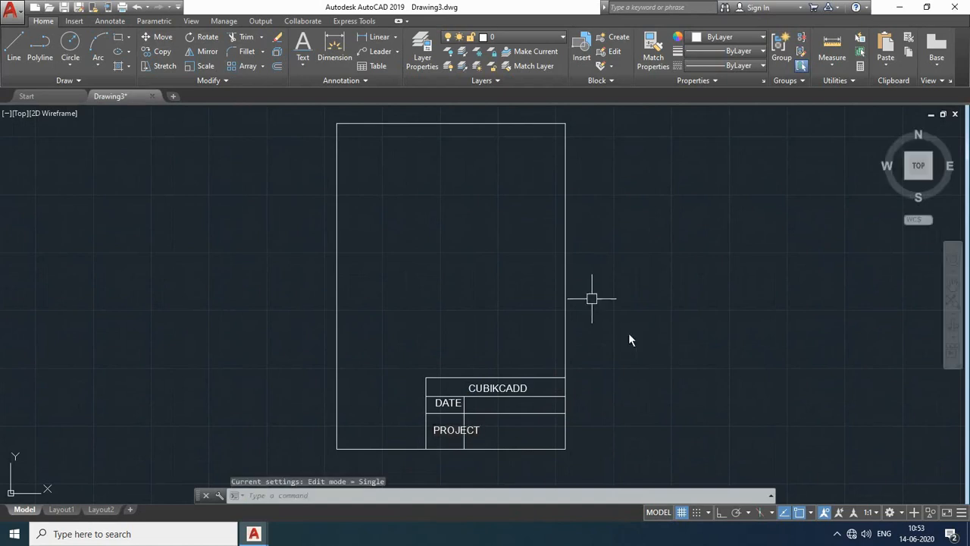
{"action": "key", "text": "Escape"}
{"action": "left_click", "coordinate": [447, 432]}
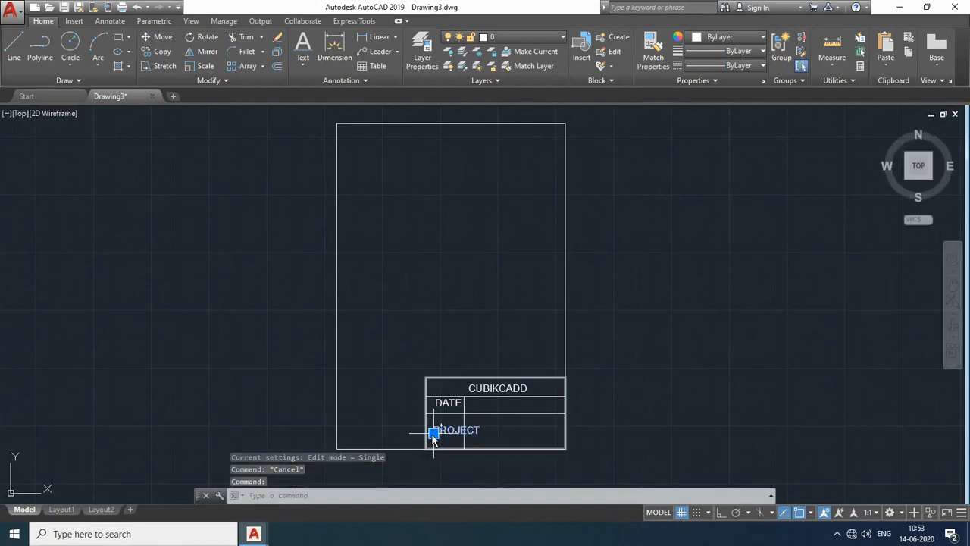
{"action": "left_click", "coordinate": [430, 434]}
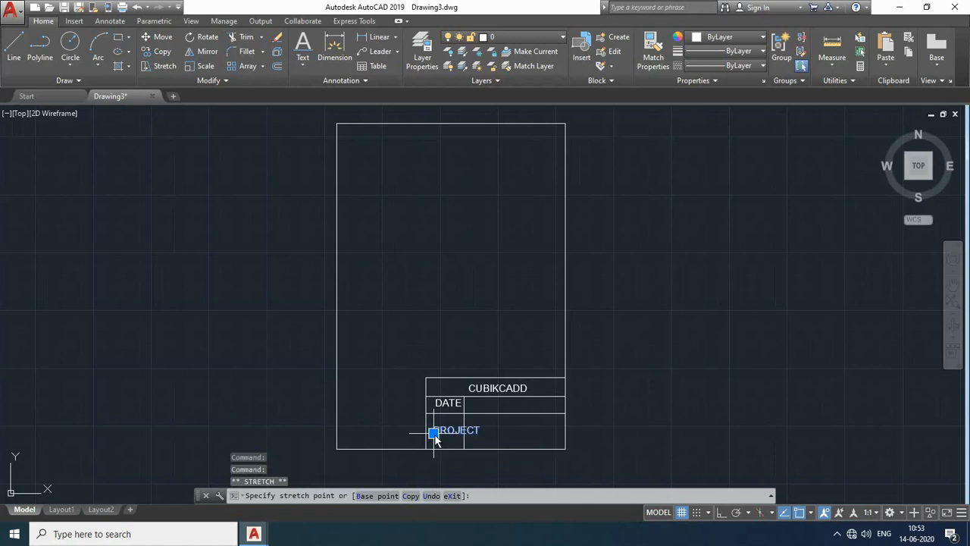
{"action": "key", "text": "Escape"}
{"action": "key", "text": "Escape"}
Step: Move the title block's vertical divider line to the right so that it clears the PROJECT label
{"action": "left_click", "coordinate": [464, 443]}
{"action": "left_click", "coordinate": [463, 423]}
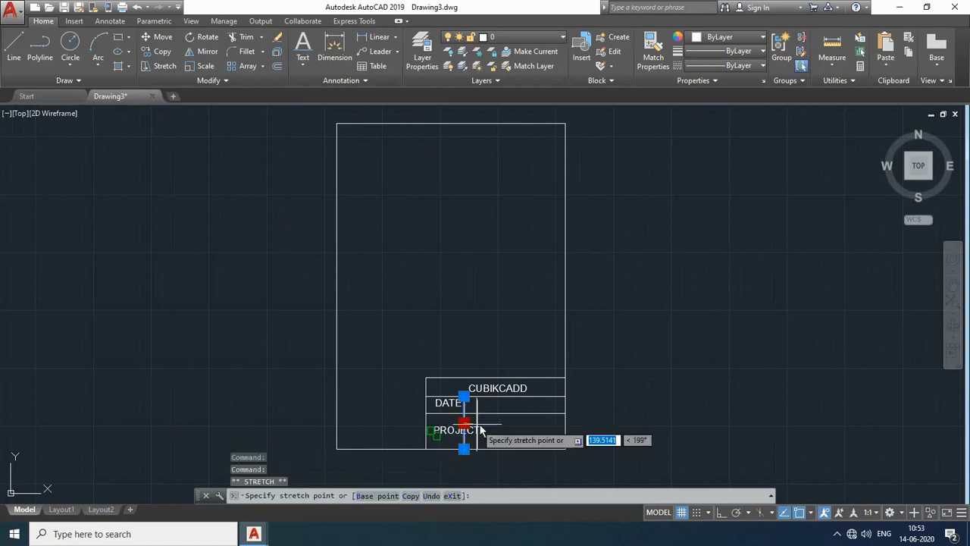
{"action": "left_click", "coordinate": [494, 426]}
{"action": "key", "text": "Escape"}
{"action": "key", "text": "Escape"}
{"action": "key", "text": "Escape"}
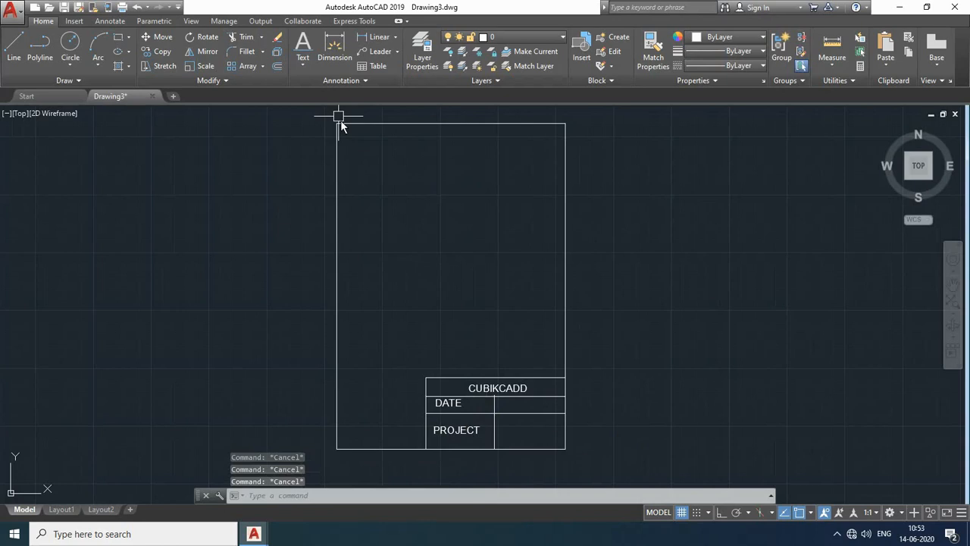
Step: Start a new attribute definition with the tag DATE and the prompt Created
{"action": "left_click", "coordinate": [76, 21]}
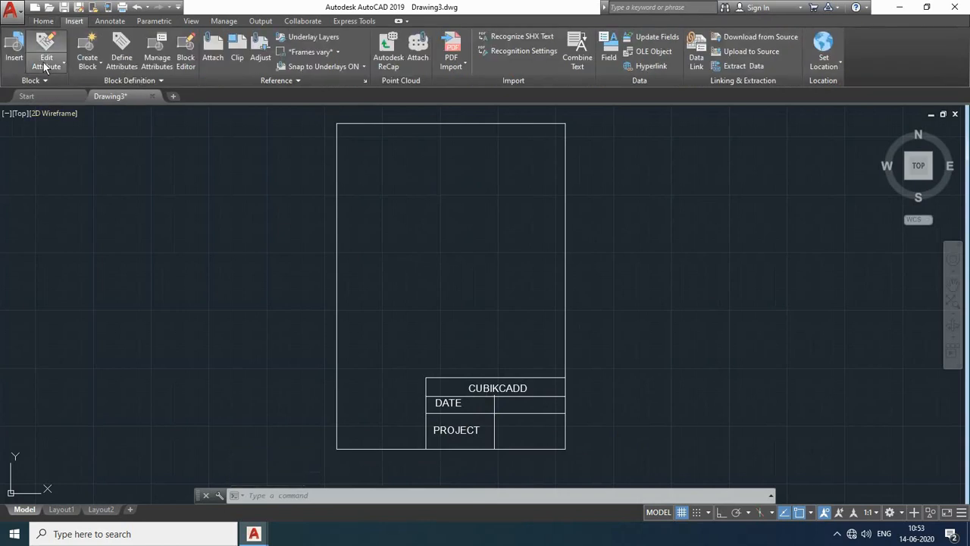
{"action": "left_click", "coordinate": [121, 53]}
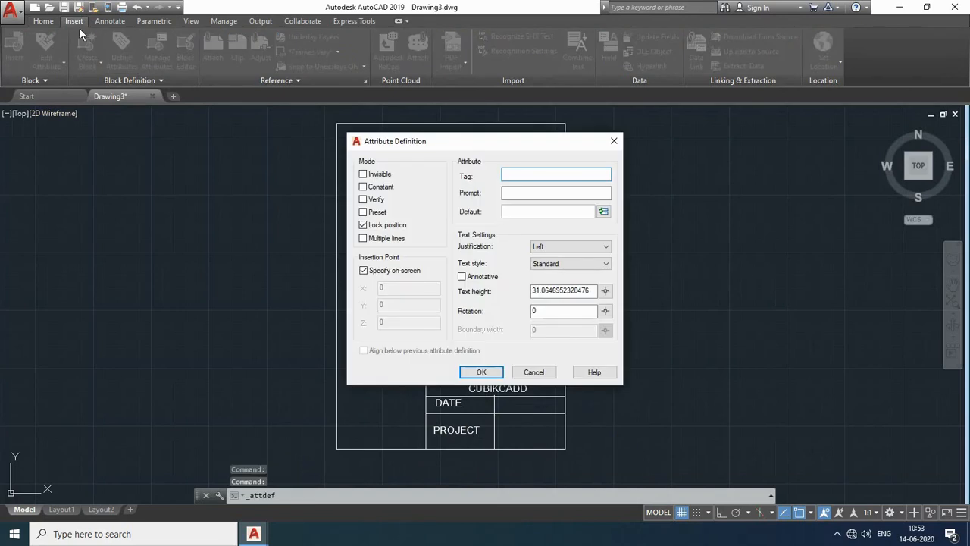
{"action": "left_click_drag", "start_coordinate": [462, 144], "coordinate": [659, 165]}
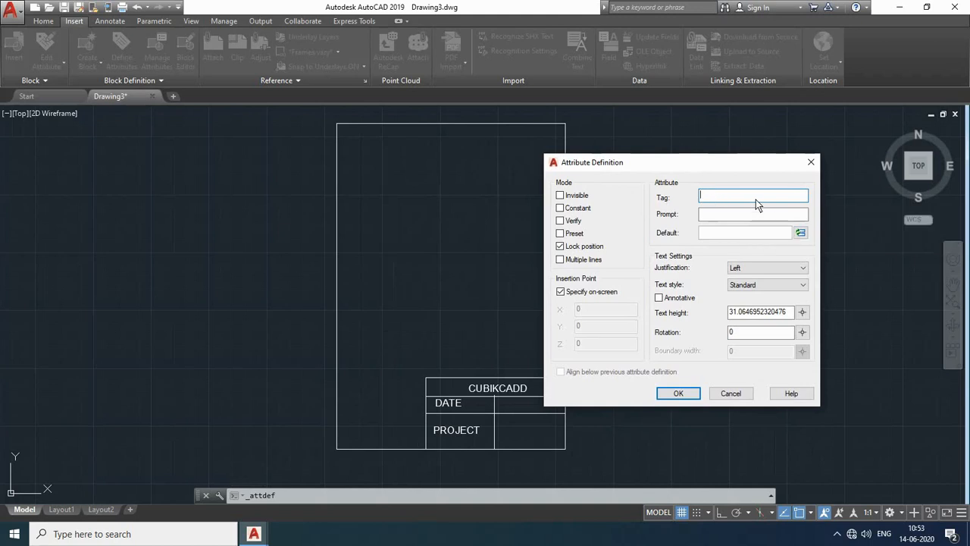
{"action": "type", "text": "DAte"}
{"action": "key", "text": "BackSpace"}
{"action": "key", "text": "BackSpace"}
{"action": "type", "text": "TE"}
{"action": "left_click", "coordinate": [720, 214]}
{"action": "type", "text": "Cr"}
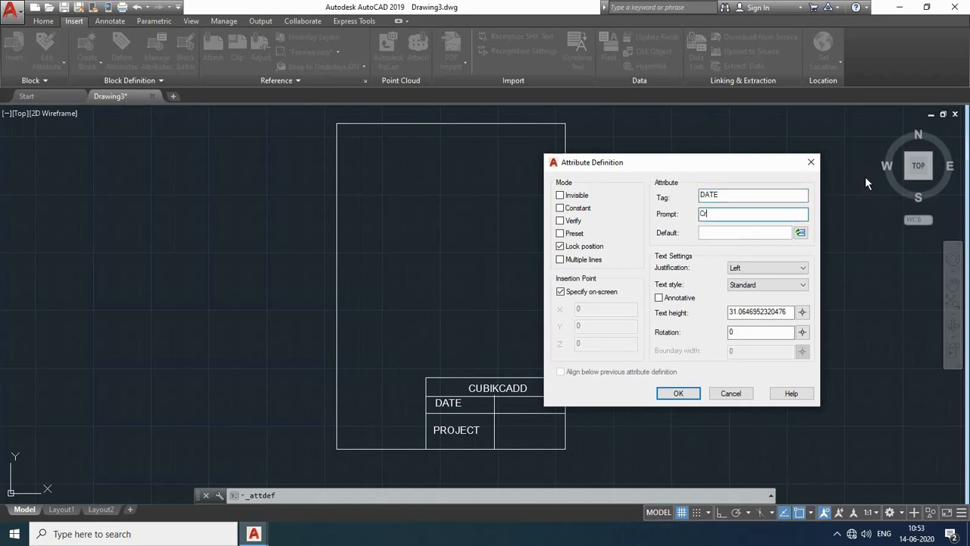
{"action": "type", "text": "eta"}
{"action": "type", "text": "ted"}
Step: Use the CreateDate field in the d MMMM yyyy format as the attribute's default value
{"action": "left_click", "coordinate": [801, 233]}
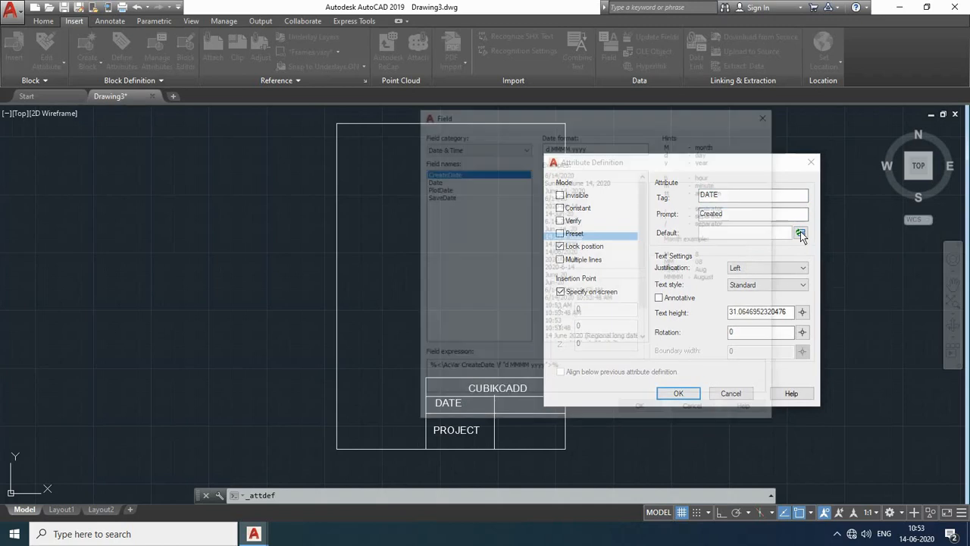
{"action": "left_click_drag", "start_coordinate": [655, 116], "coordinate": [664, 118]}
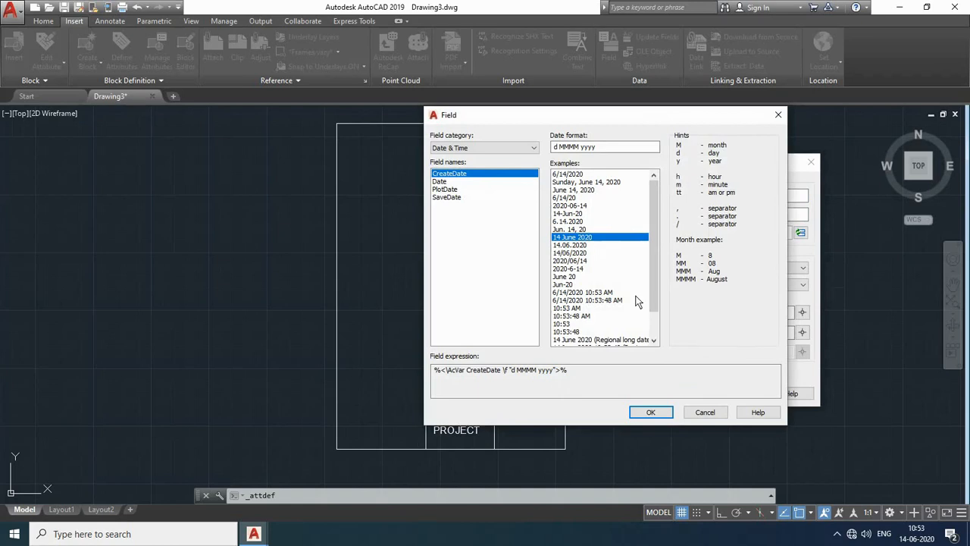
{"action": "left_click", "coordinate": [650, 412]}
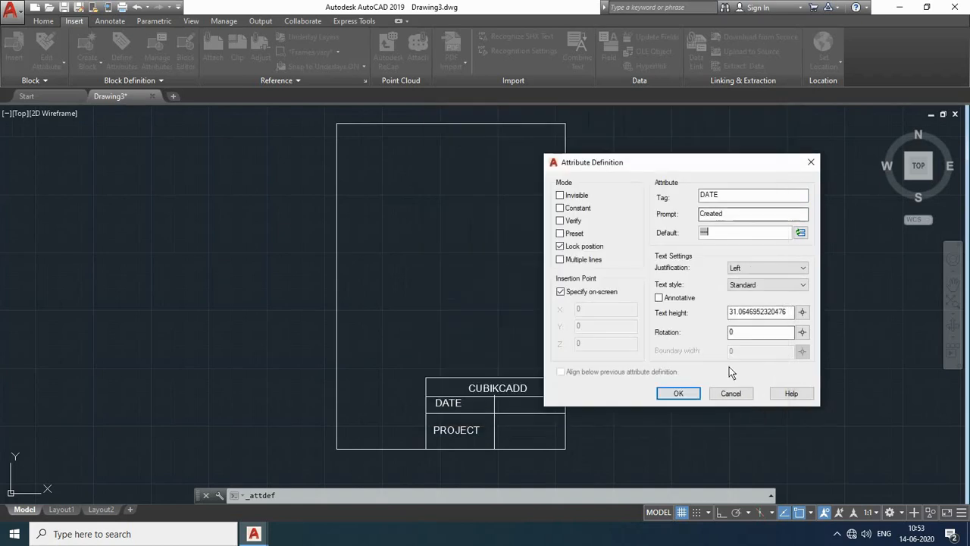
Step: Set the attribute's text height to 25 and place it at the lower-left corner of the empty cell beside the DATE label
{"action": "left_click_drag", "start_coordinate": [790, 313], "coordinate": [669, 313]}
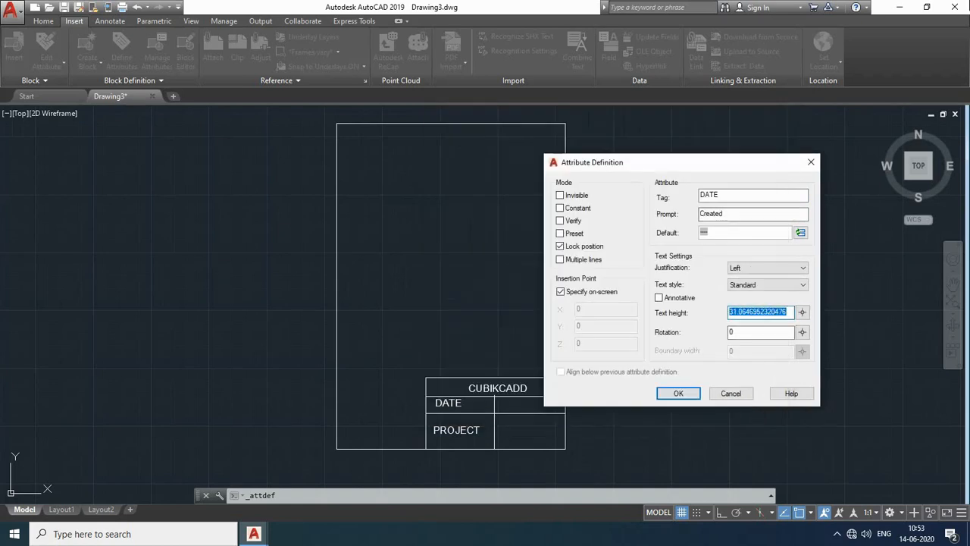
{"action": "type", "text": "25"}
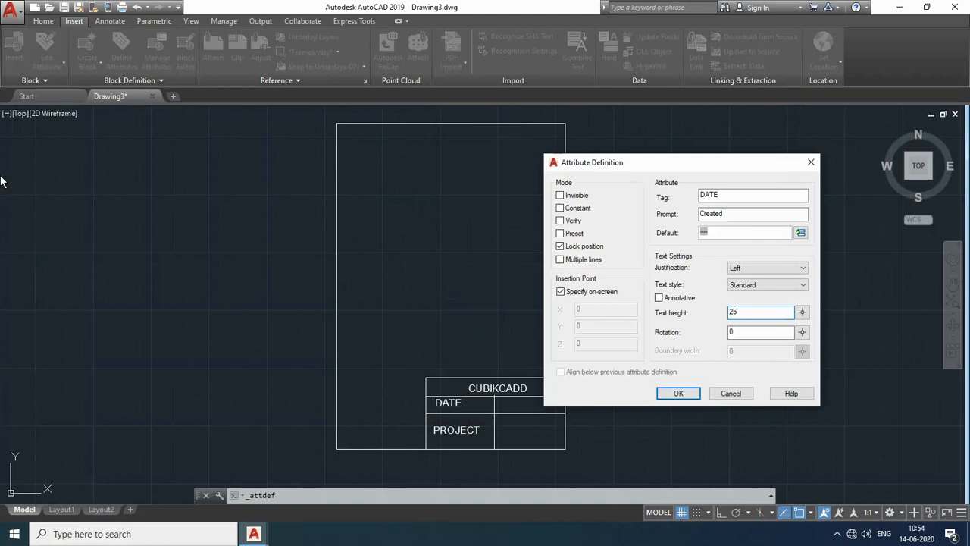
{"action": "key", "text": "Return"}
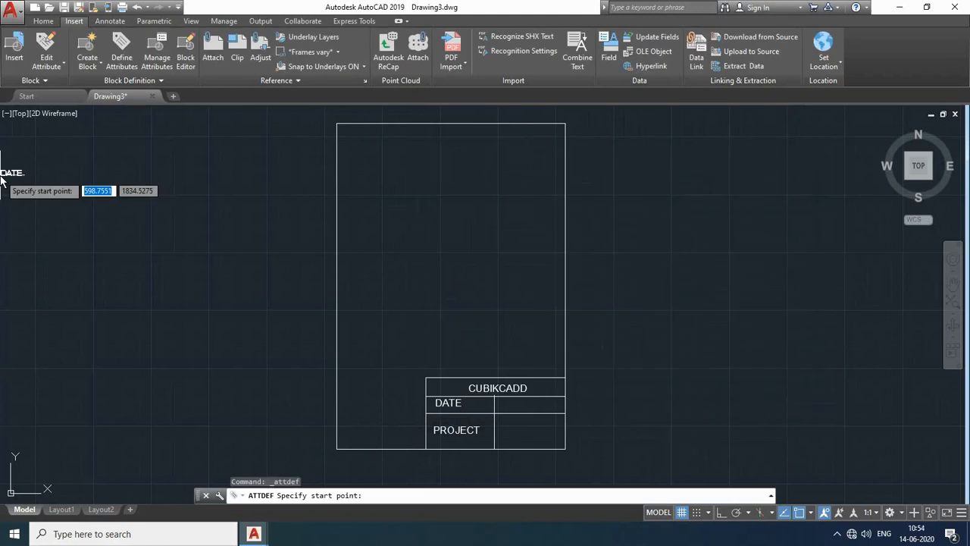
{"action": "left_click", "coordinate": [495, 414]}
Step: Move the DATE attribute up and right to the middle of its cell
{"action": "left_click", "coordinate": [514, 407]}
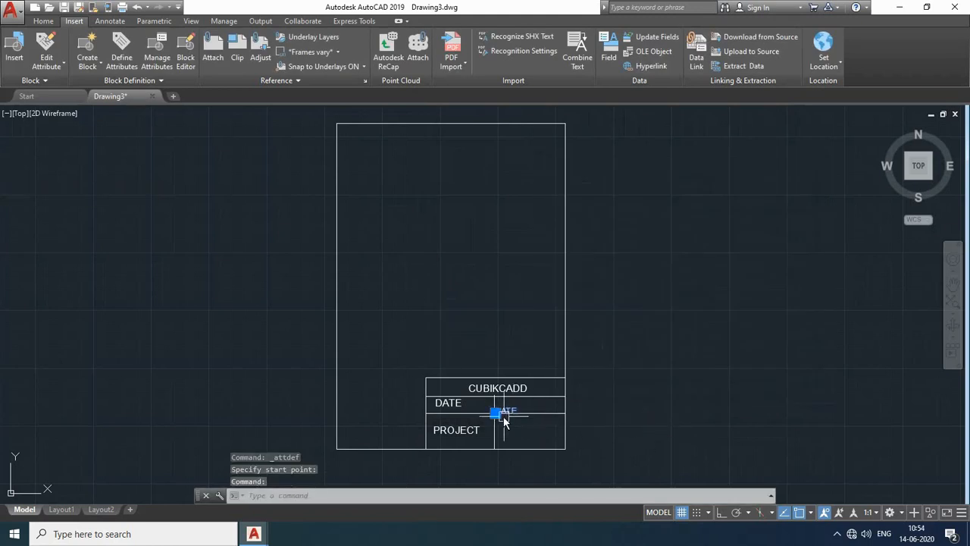
{"action": "left_click", "coordinate": [495, 413]}
{"action": "left_click", "coordinate": [514, 409]}
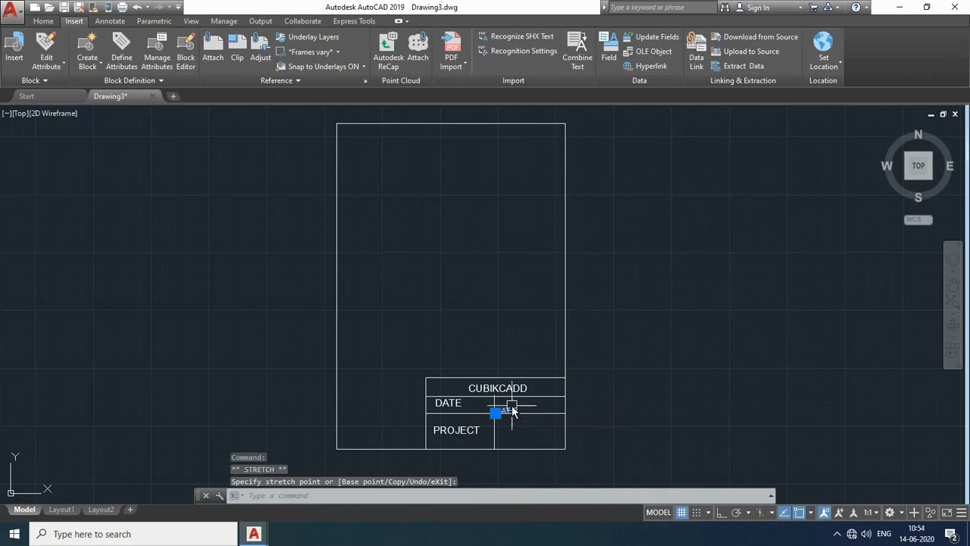
{"action": "left_click", "coordinate": [496, 413]}
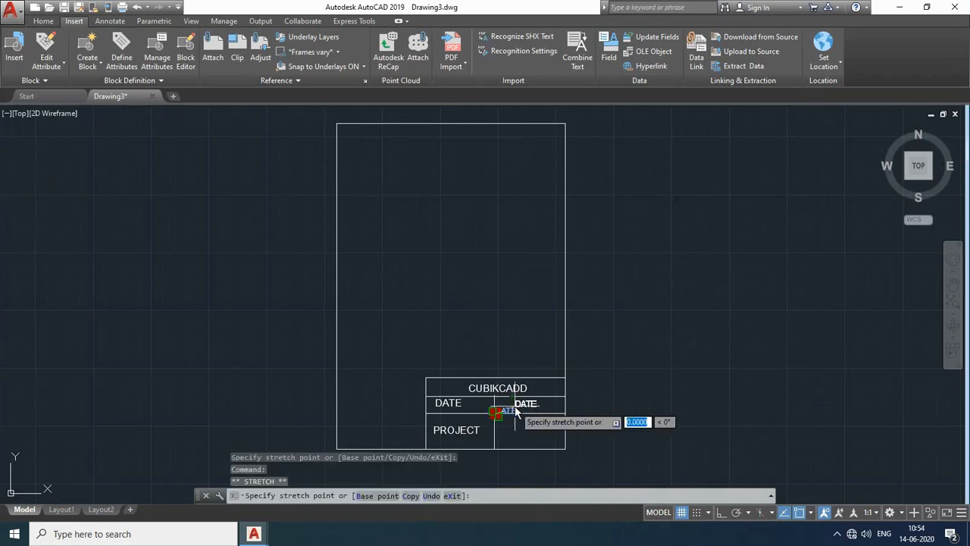
{"action": "left_click", "coordinate": [514, 408]}
{"action": "left_click", "coordinate": [494, 412]}
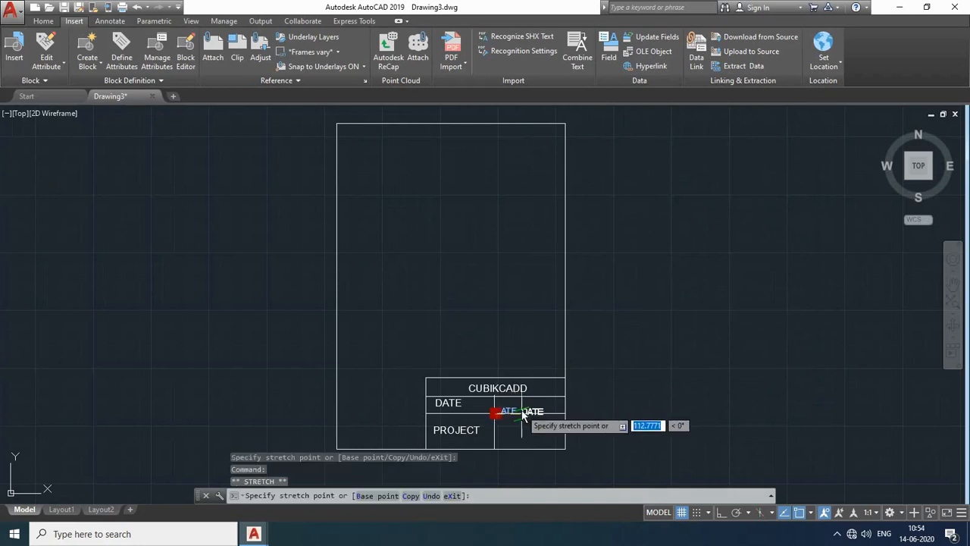
{"action": "left_click", "coordinate": [524, 407]}
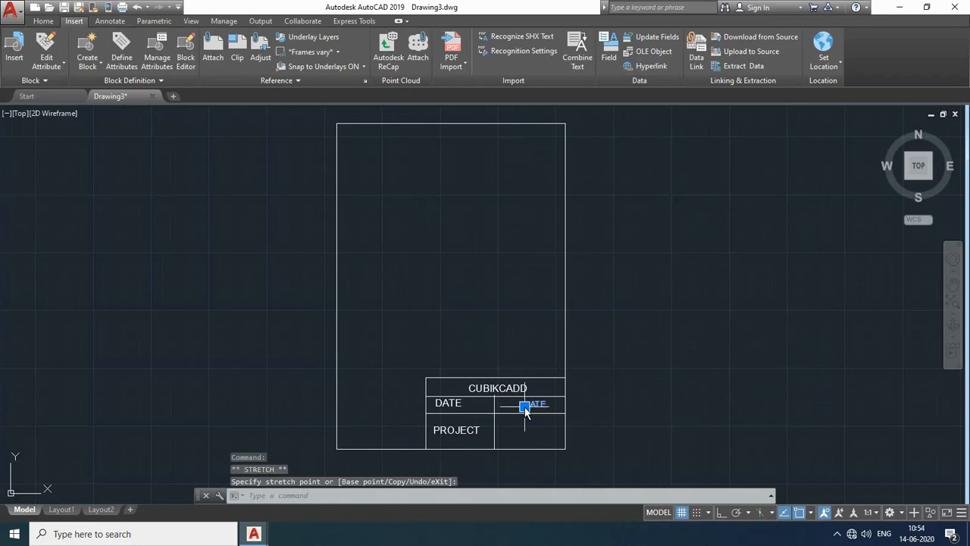
{"action": "key", "text": "Escape"}
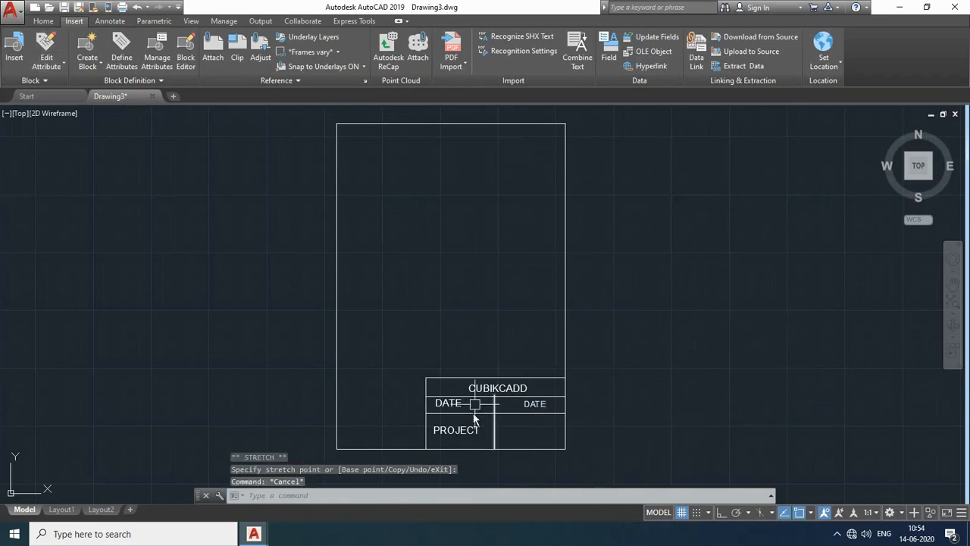
Step: Define an attribute with tag Project, prompt project name and default template, and place it in the empty cell beside the PROJECT label
{"action": "left_click", "coordinate": [122, 53]}
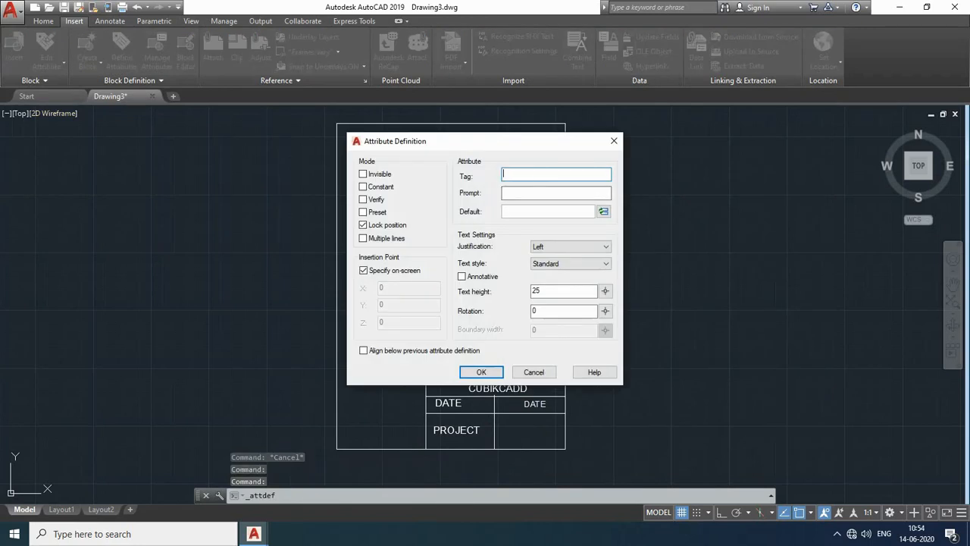
{"action": "type", "text": "Project"}
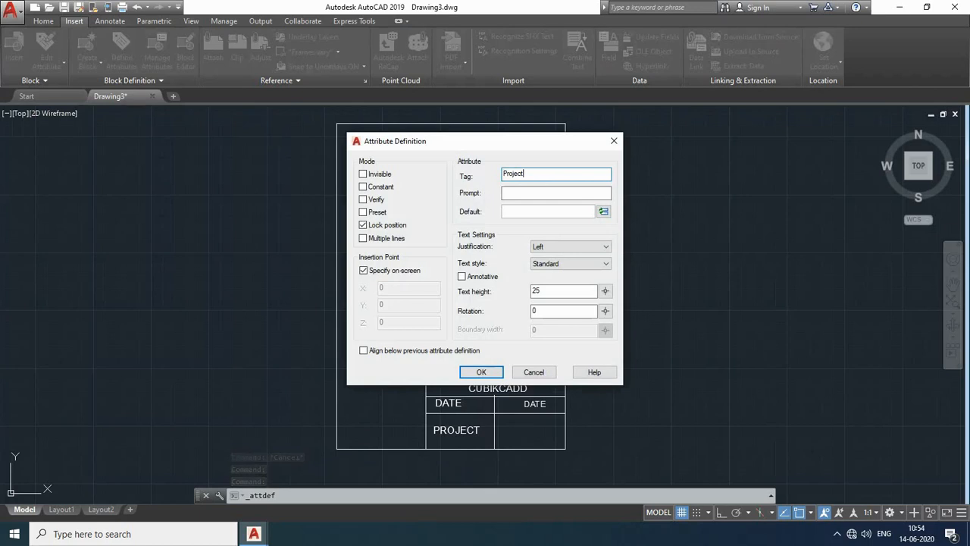
{"action": "key", "text": "Tab"}
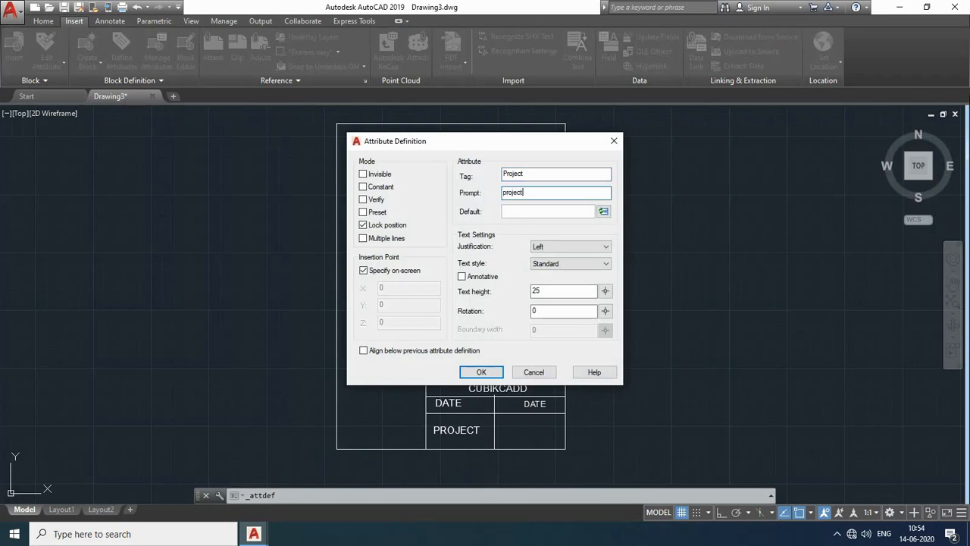
{"action": "type", "text": "project name"}
{"action": "left_click", "coordinate": [481, 371]}
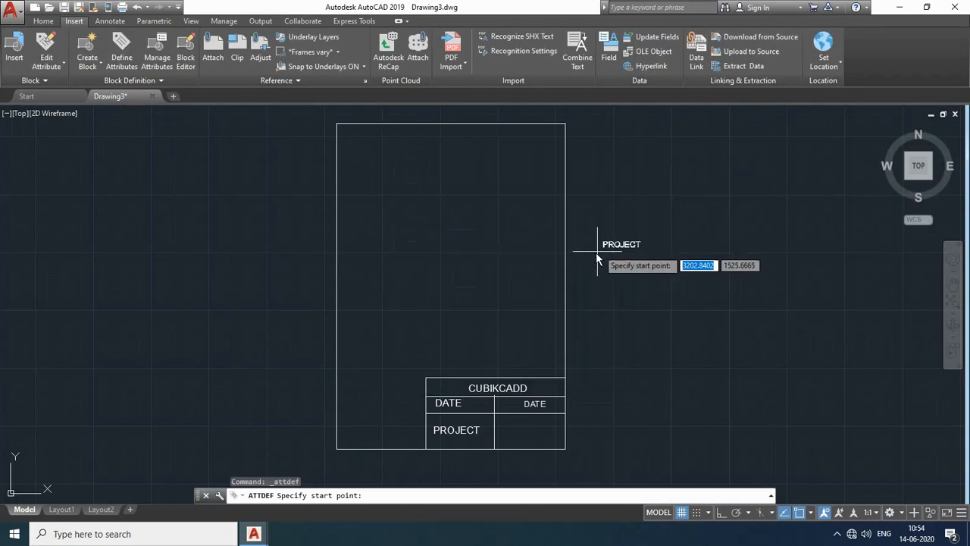
{"action": "left_click", "coordinate": [506, 434]}
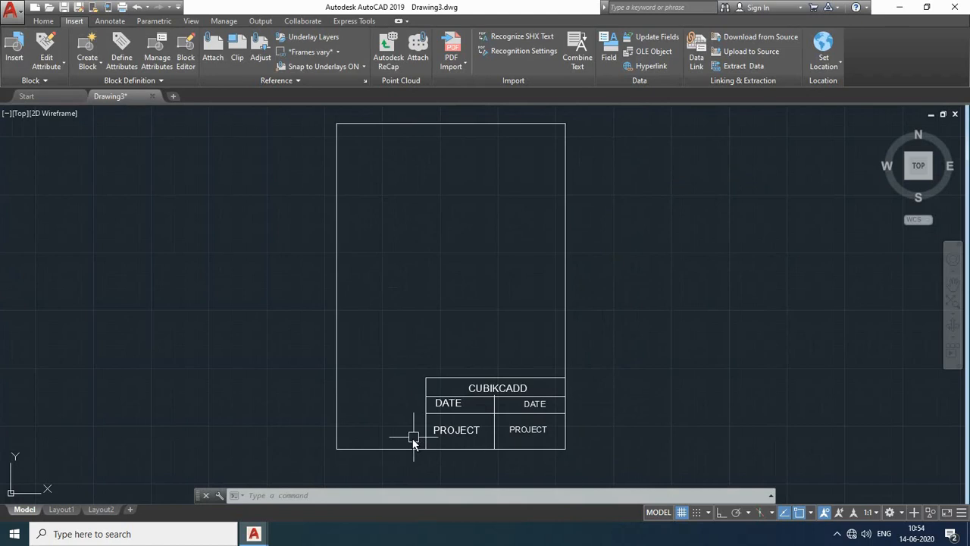
Step: Start a new block definition named template block
{"action": "left_click", "coordinate": [93, 65]}
{"action": "left_click", "coordinate": [99, 86]}
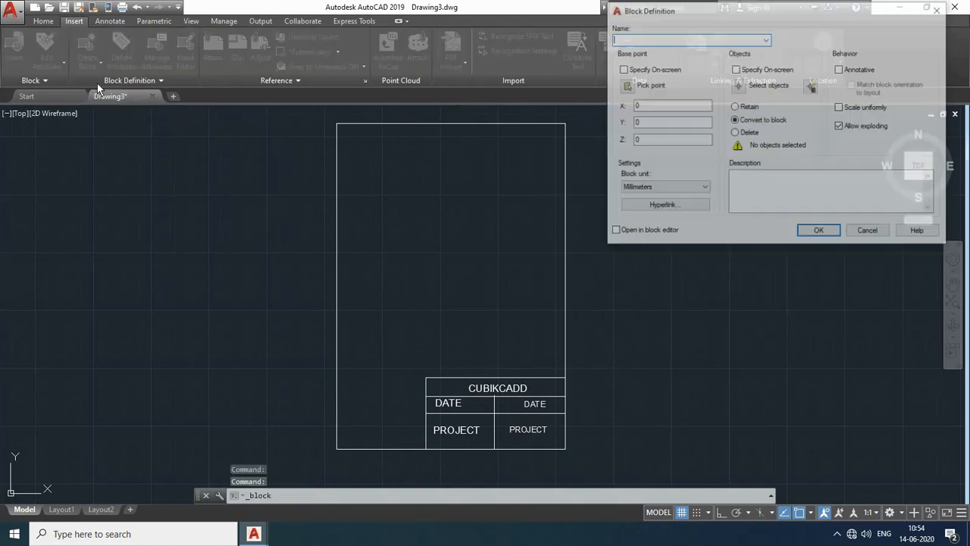
{"action": "left_click_drag", "start_coordinate": [690, 22], "coordinate": [696, 88]}
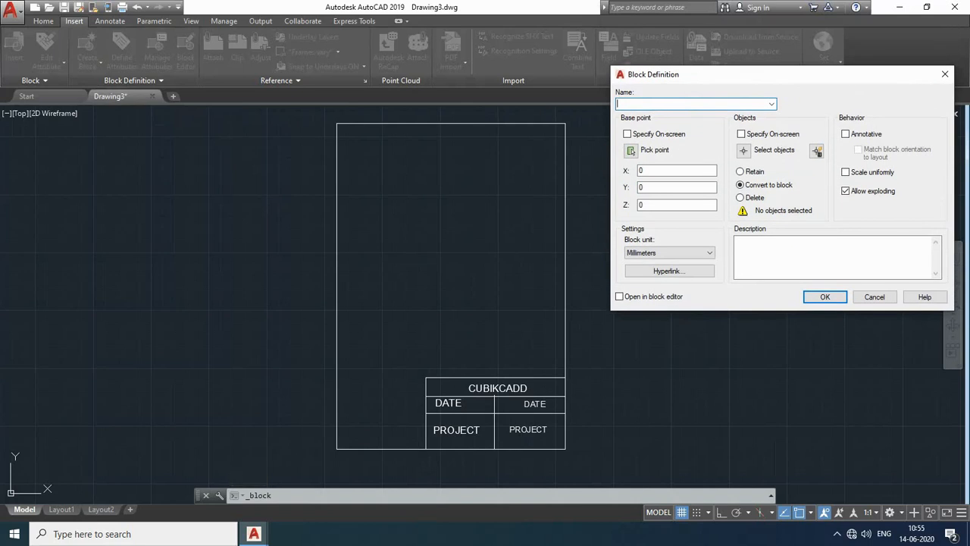
{"action": "type", "text": "ate"}
{"action": "type", "text": "block"}
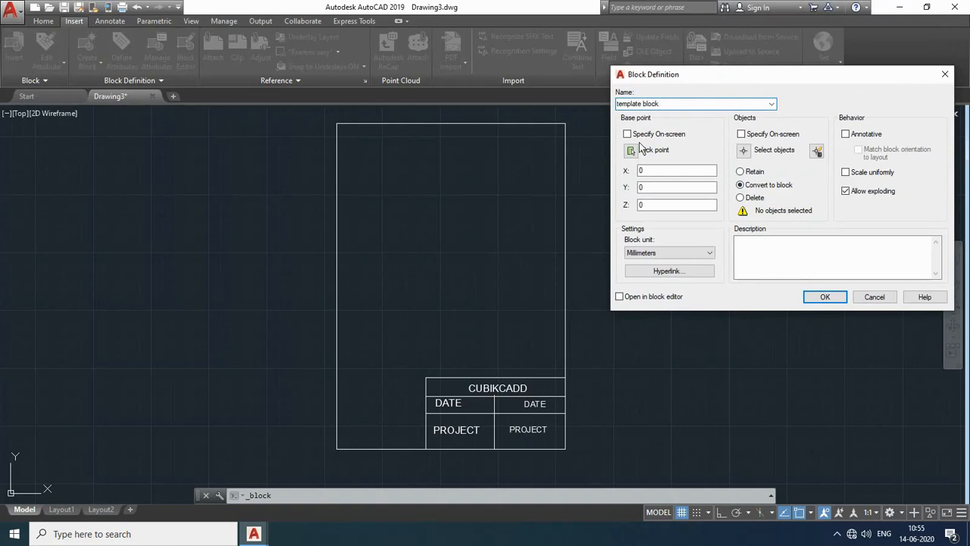
{"action": "left_click_drag", "start_coordinate": [757, 82], "coordinate": [743, 75]}
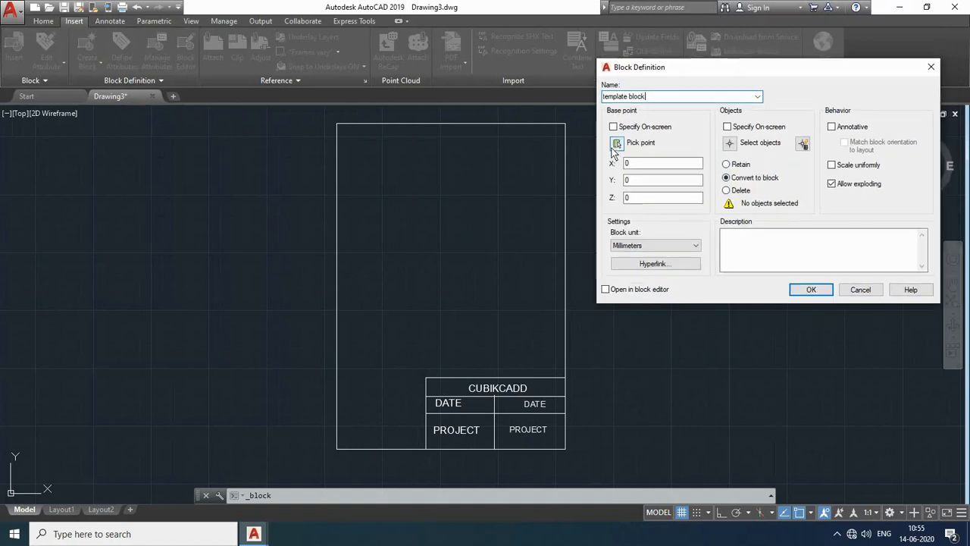
Step: Create the block from the whole sheet and its title block, with the base point at the sheet frame's lower-left corner
{"action": "left_click", "coordinate": [619, 144]}
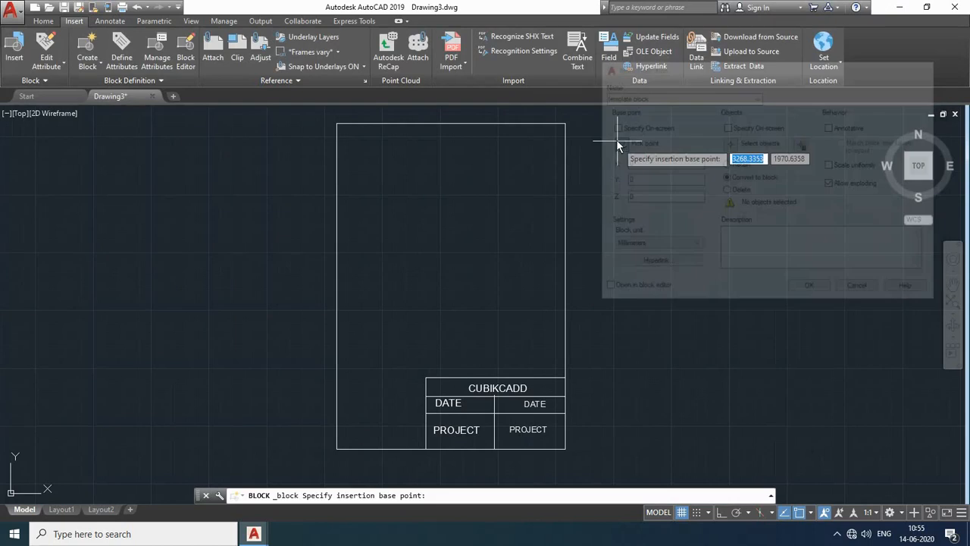
{"action": "left_click", "coordinate": [333, 454]}
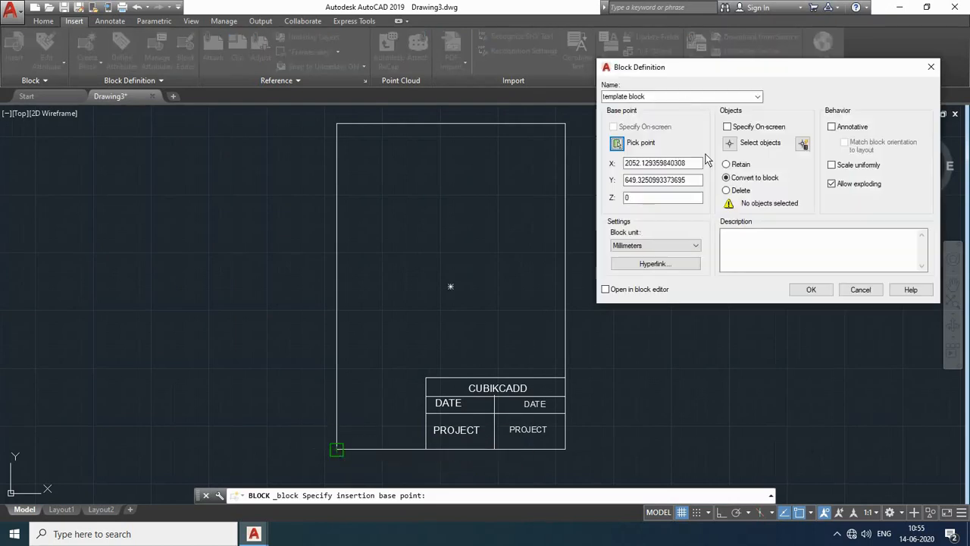
{"action": "left_click", "coordinate": [729, 142]}
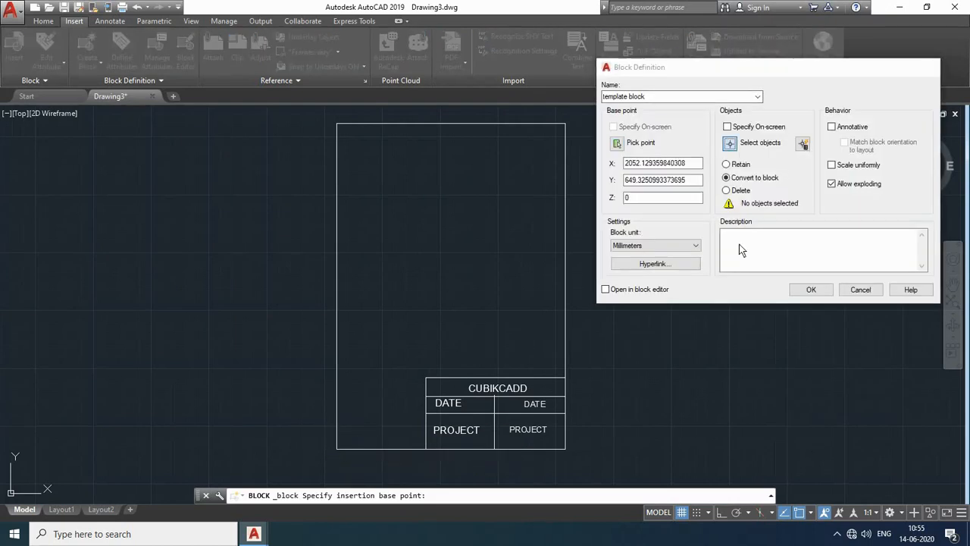
{"action": "left_click", "coordinate": [607, 459]}
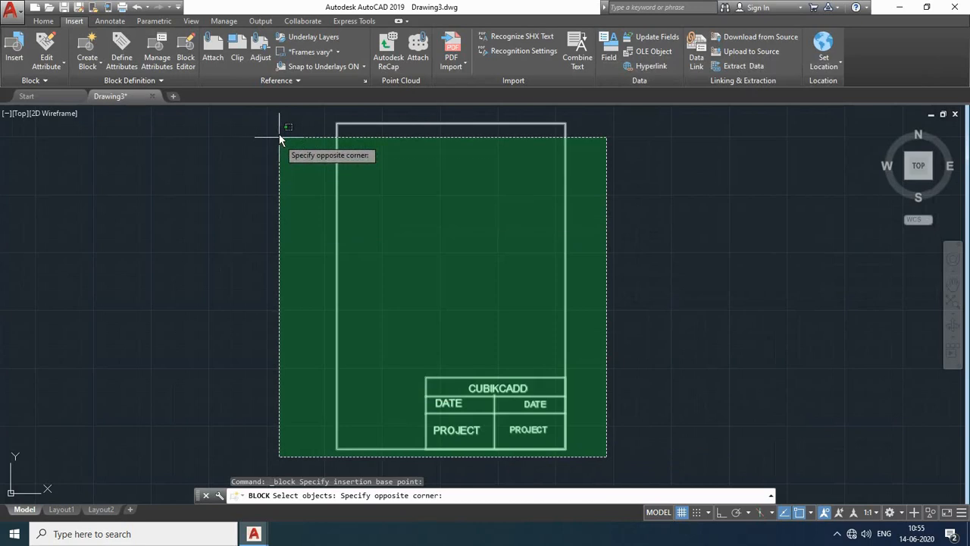
{"action": "left_click", "coordinate": [280, 114]}
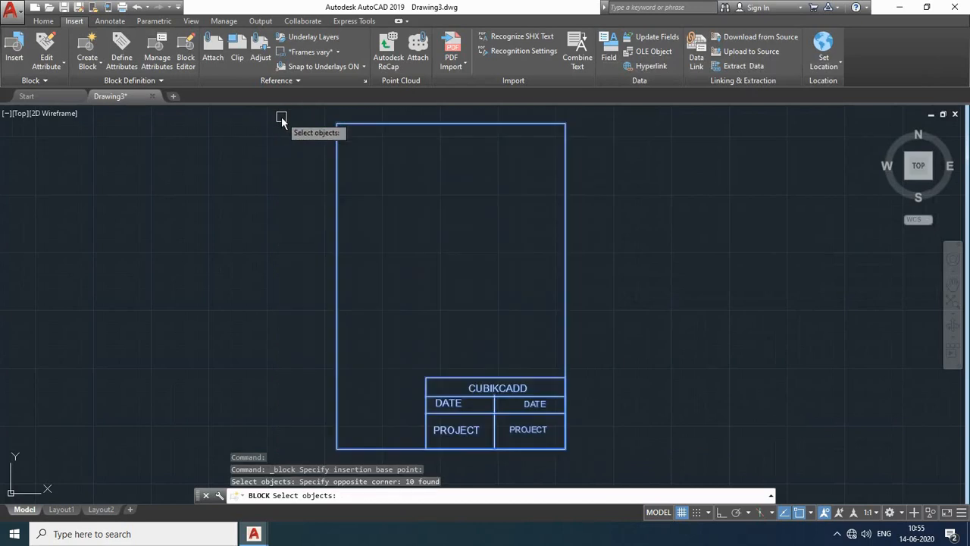
{"action": "key", "text": "Return"}
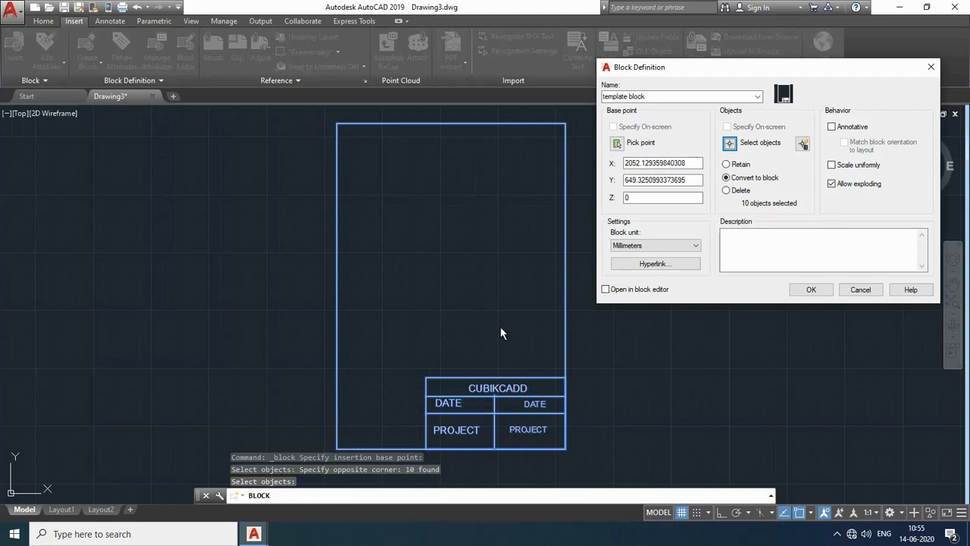
{"action": "left_click", "coordinate": [809, 291]}
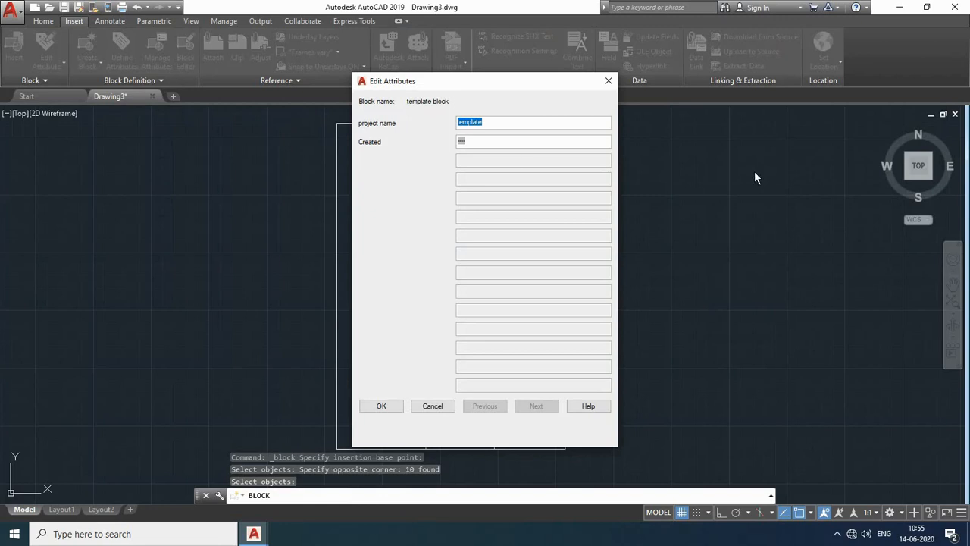
Step: Fill in the block's attributes with project name house and created date 14-06-2020
{"action": "left_click_drag", "start_coordinate": [454, 81], "coordinate": [536, 91]}
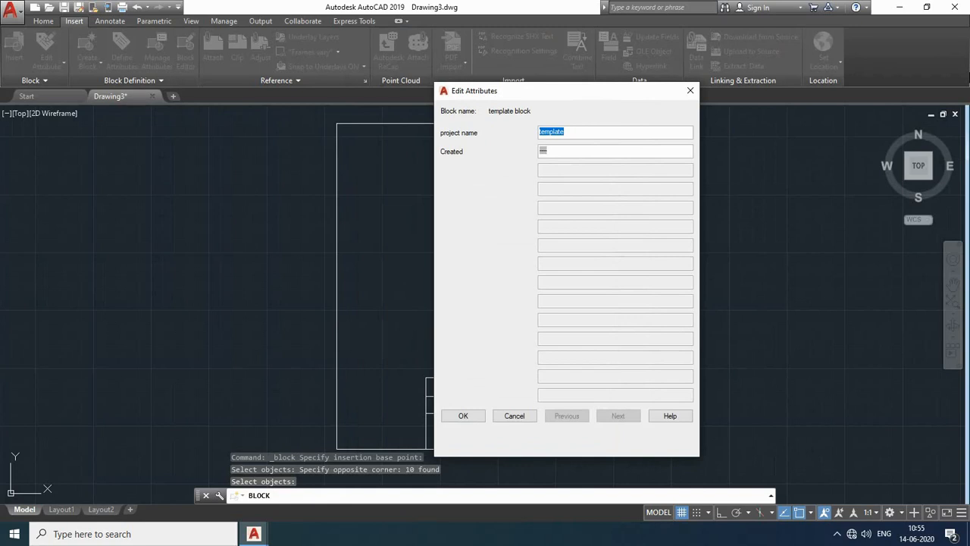
{"action": "type", "text": "house"}
{"action": "key", "text": "Tab"}
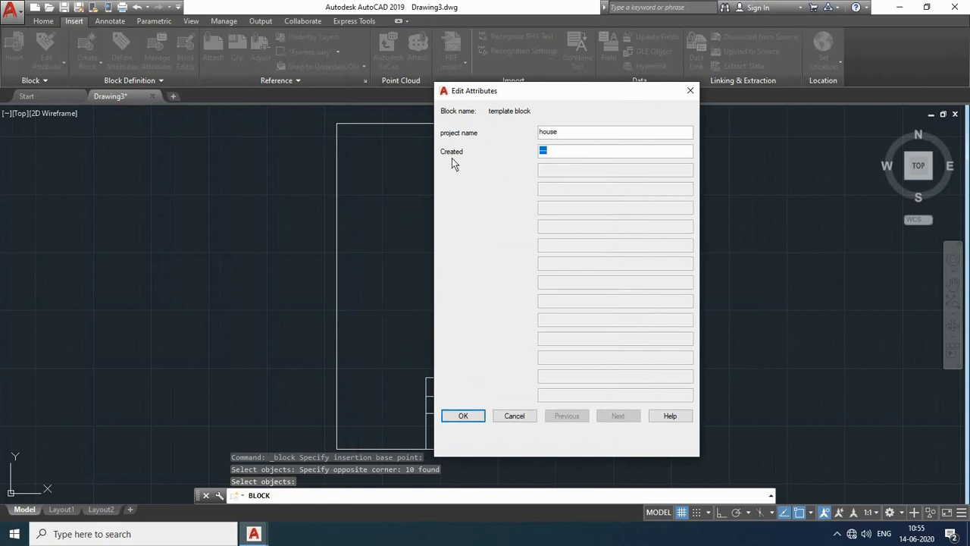
{"action": "type", "text": "14-06-202"}
{"action": "key", "text": "shift+Tab"}
{"action": "left_click", "coordinate": [596, 155]}
{"action": "type", "text": "0"}
{"action": "key", "text": "shift+Tab"}
{"action": "left_click", "coordinate": [470, 415]}
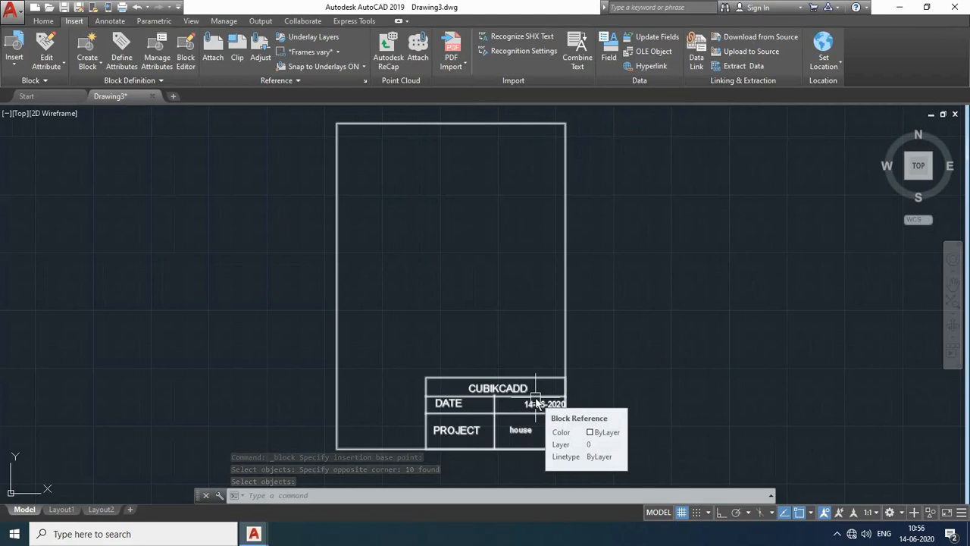
Step: Insert a second copy of template block to the right of the first sheet, accepting the default attribute values
{"action": "left_click", "coordinate": [13, 57]}
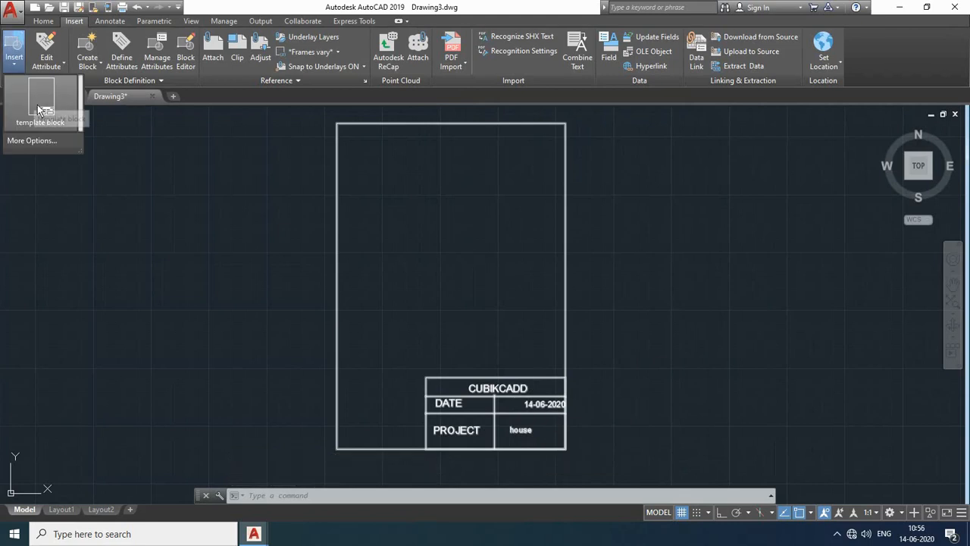
{"action": "left_click", "coordinate": [37, 105]}
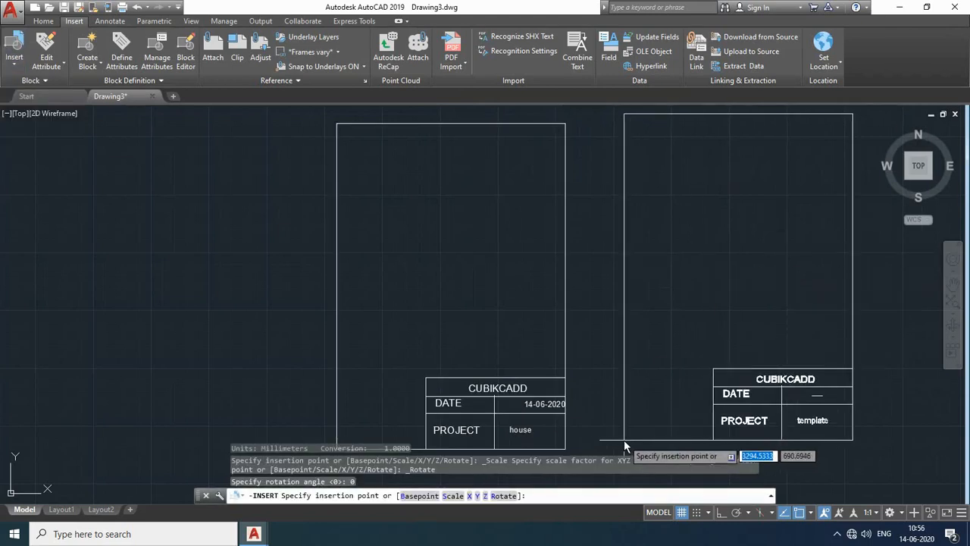
{"action": "left_click", "coordinate": [623, 392]}
{"action": "left_click_drag", "start_coordinate": [559, 95], "coordinate": [537, 95]}
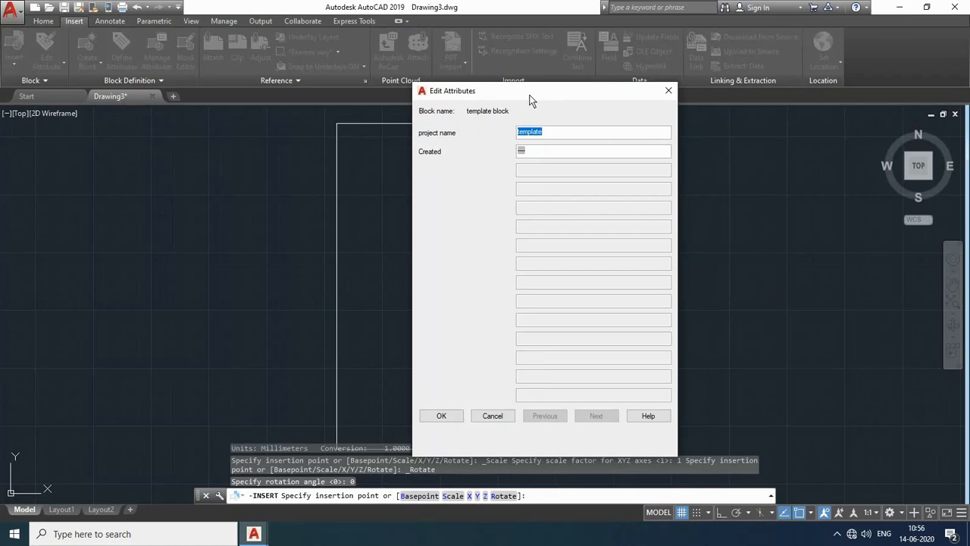
{"action": "left_click", "coordinate": [455, 420]}
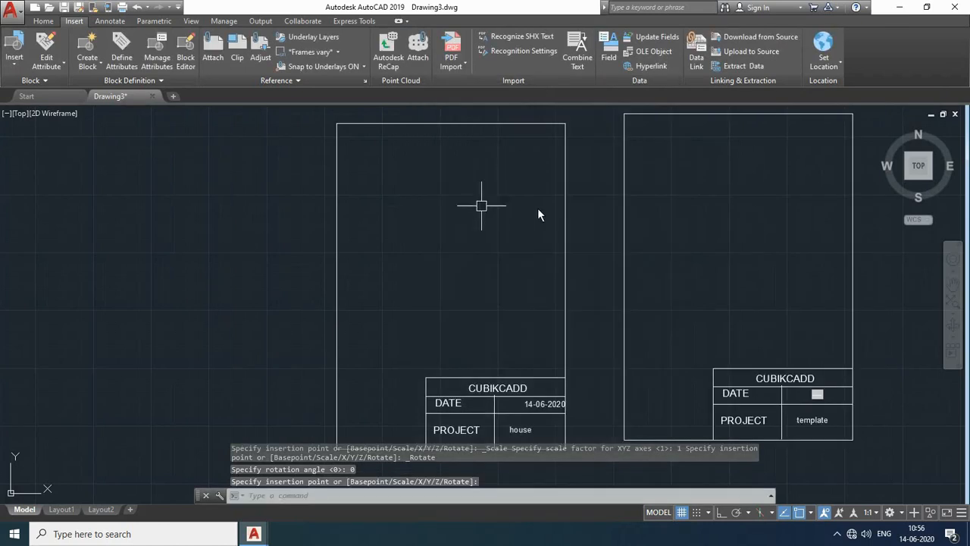